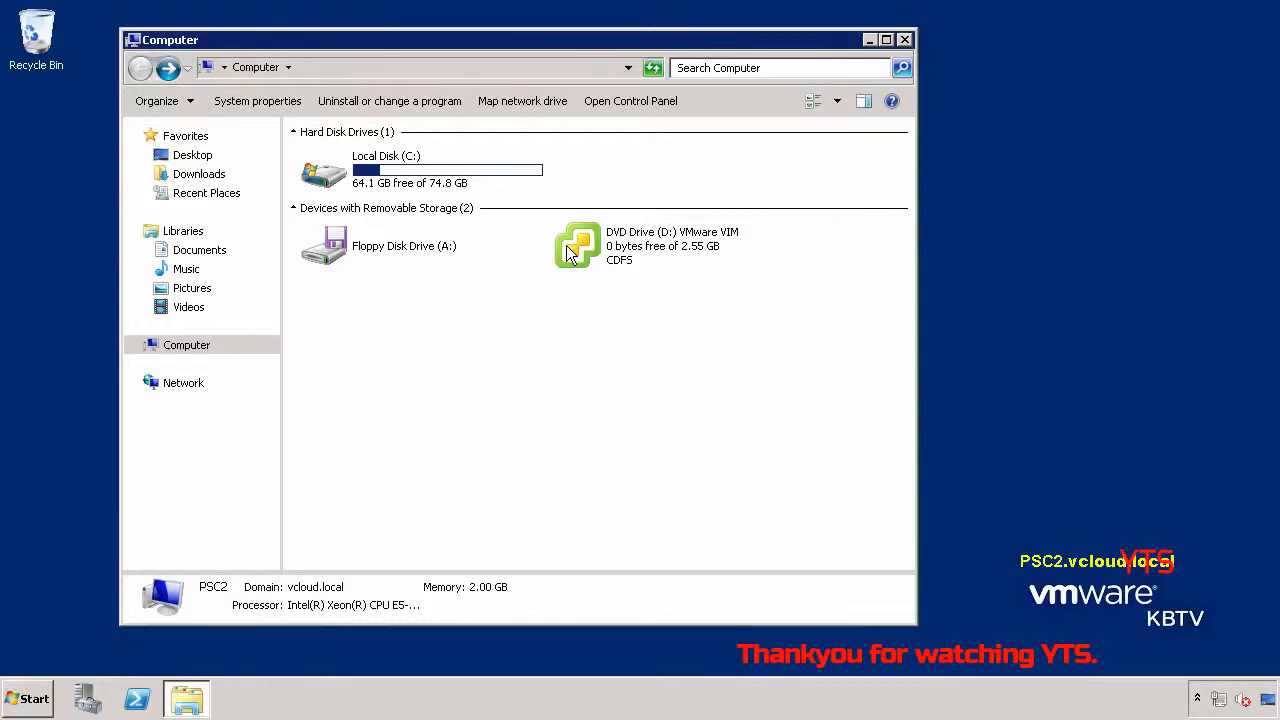
Launch the vCenter Server for Windows installation from the autorun program on the VMware VIM DVD drive.
{"action": "double_click", "coordinate": [575, 247]}
{"action": "double_click", "coordinate": [340, 333]}
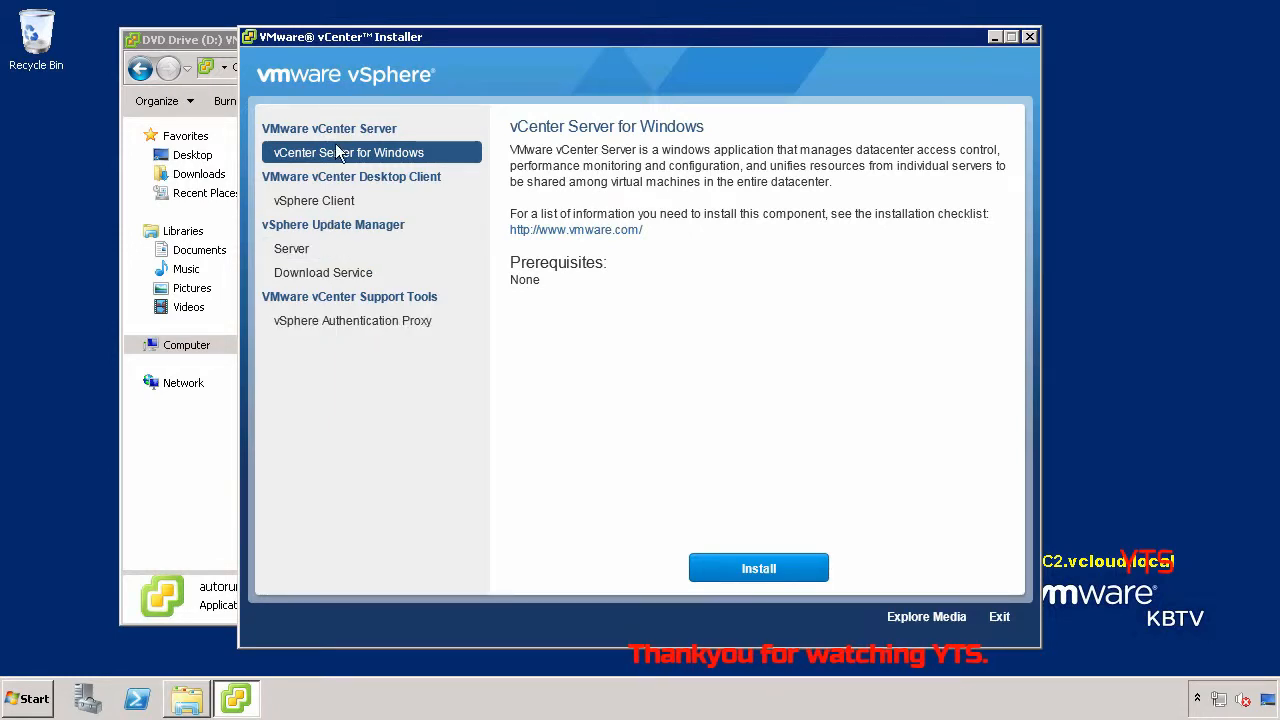
{"action": "left_click", "coordinate": [752, 569]}
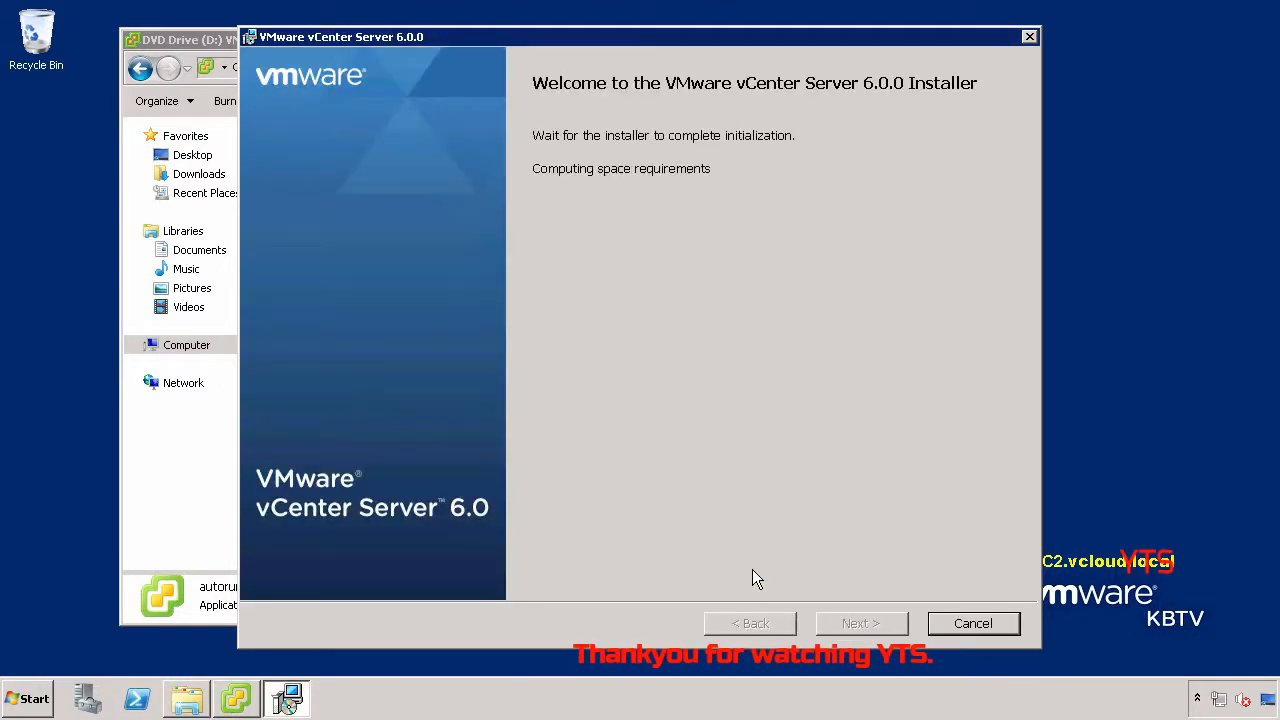
Proceed past the installer's welcome page and accept the terms of the end user license agreement.
{"action": "left_click", "coordinate": [846, 618]}
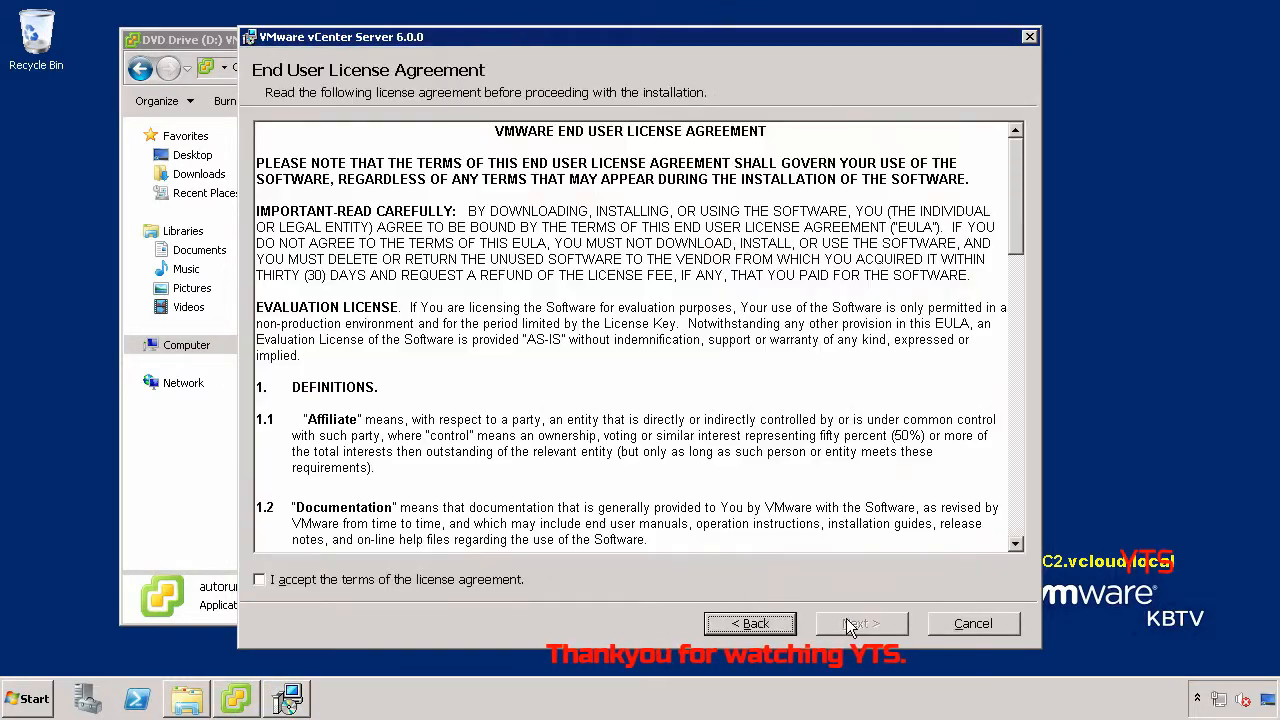
{"action": "left_click_drag", "start_coordinate": [1015, 150], "coordinate": [1018, 535]}
{"action": "left_click", "coordinate": [260, 580]}
{"action": "left_click", "coordinate": [846, 623]}
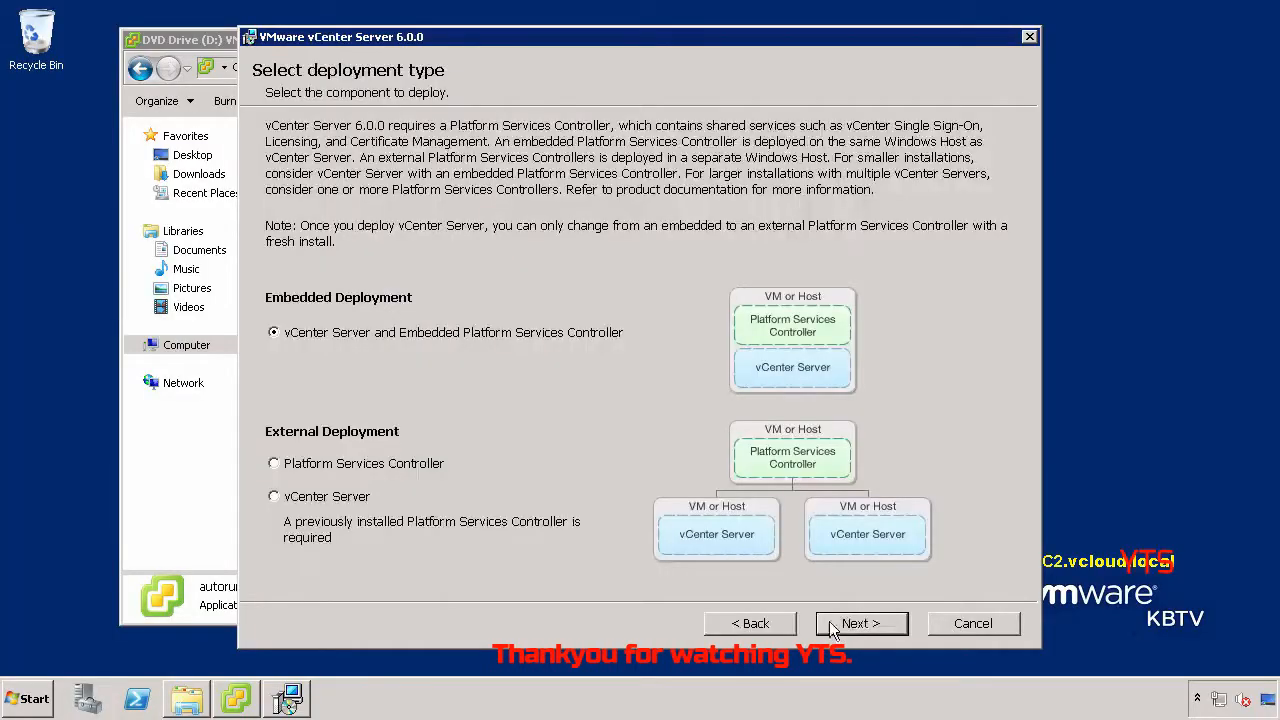
Choose the external Platform Services Controller deployment and accept psc2.vcloud.local as the system name.
{"action": "left_click", "coordinate": [279, 464]}
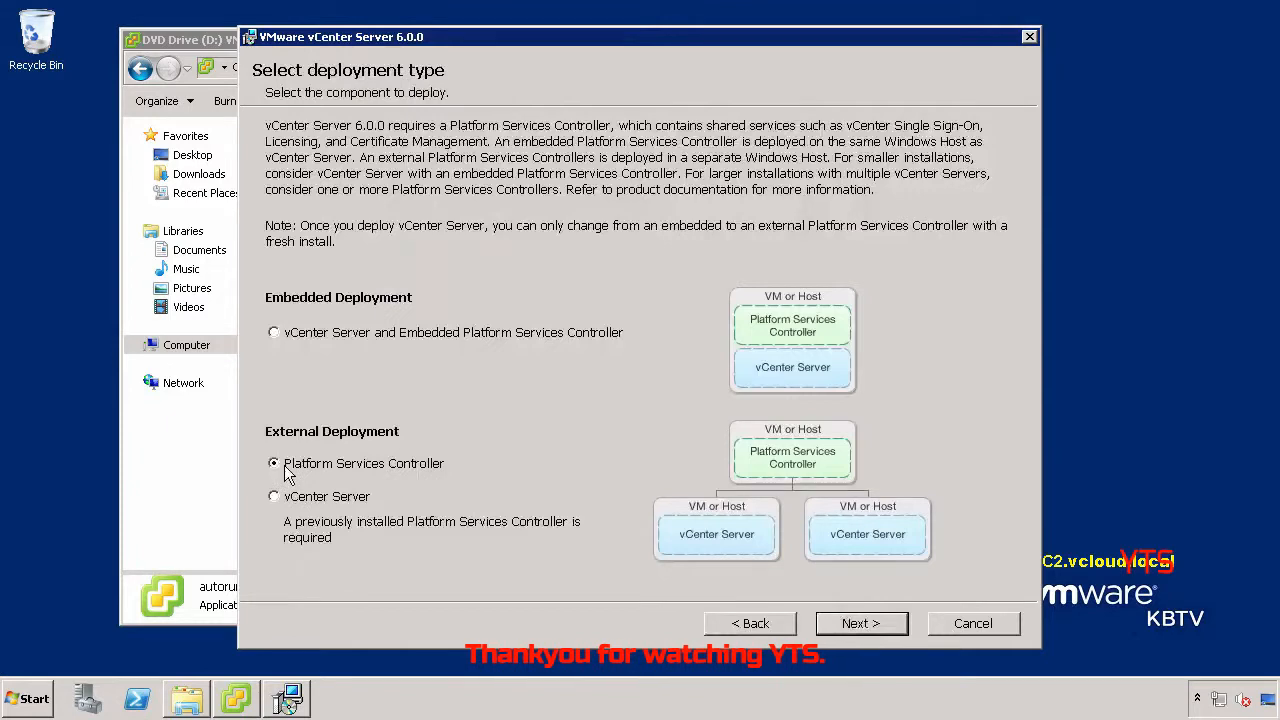
{"action": "left_click", "coordinate": [846, 624]}
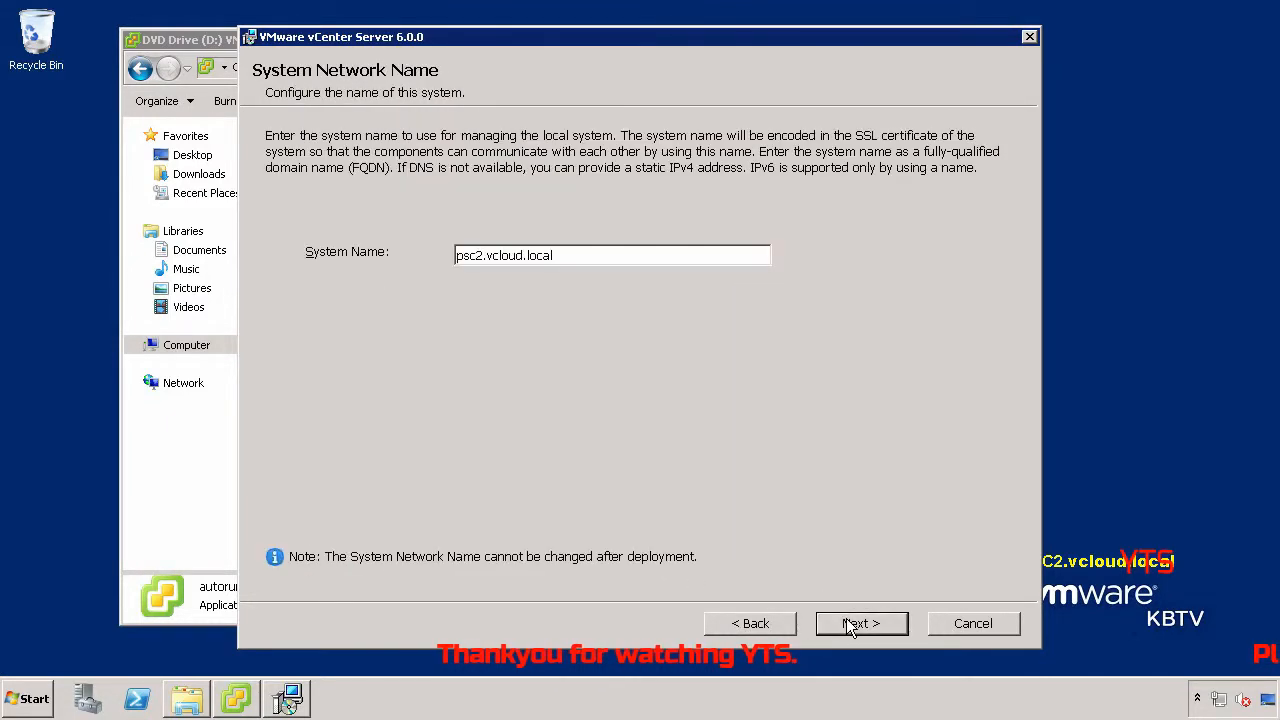
{"action": "left_click", "coordinate": [652, 256]}
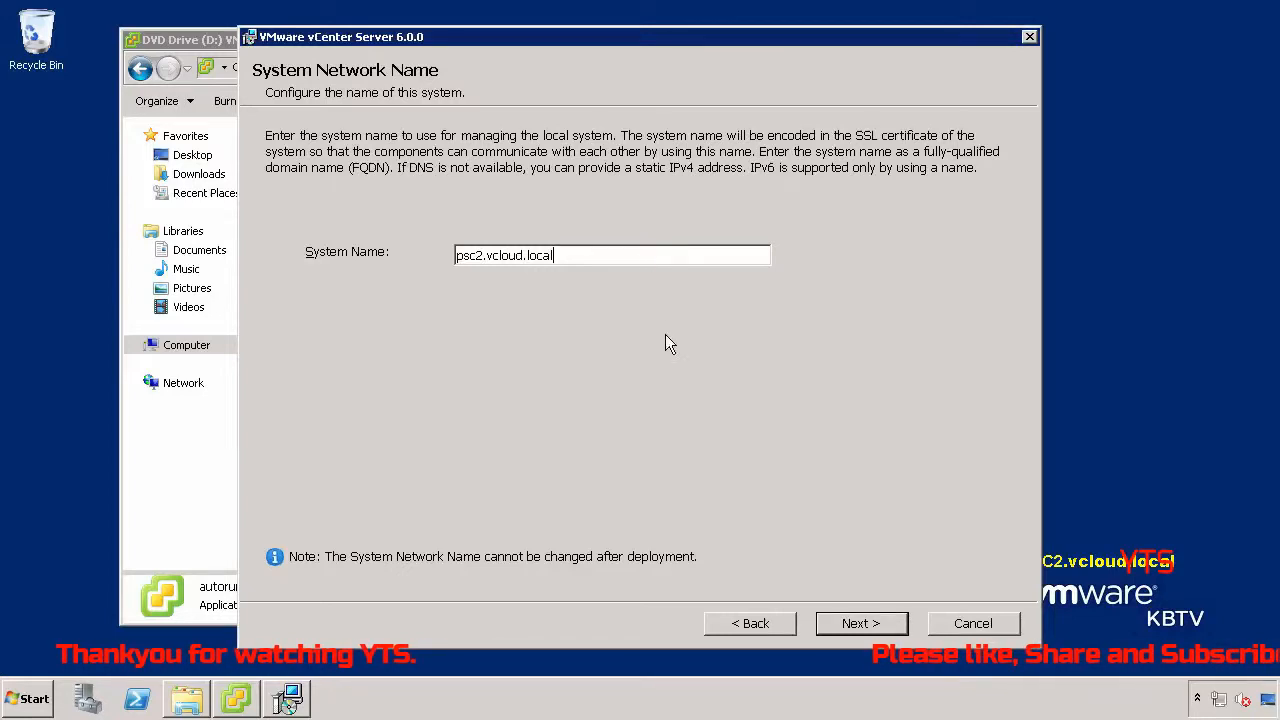
{"action": "left_click", "coordinate": [834, 625]}
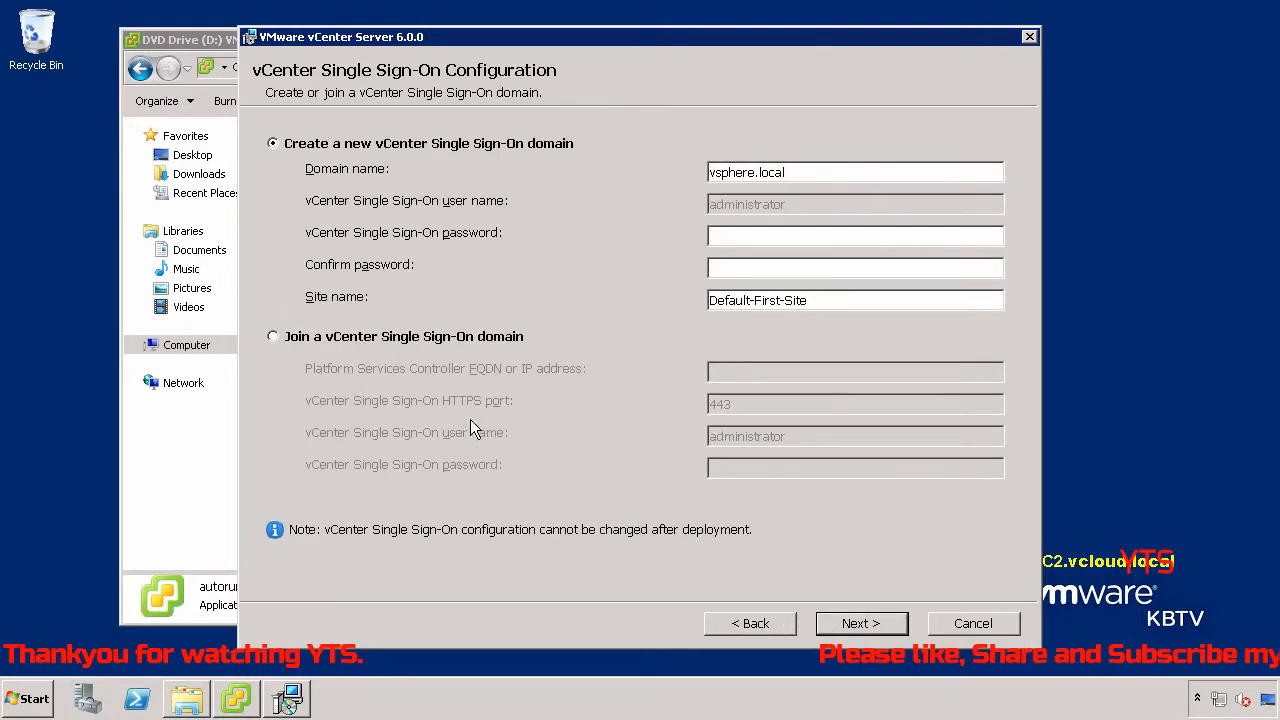
Join the Single Sign-On domain of psc1.vcloud.local on HTTPS port 443, entering the Single Sign-On password and approving the server's certificate.
{"action": "left_click", "coordinate": [272, 336]}
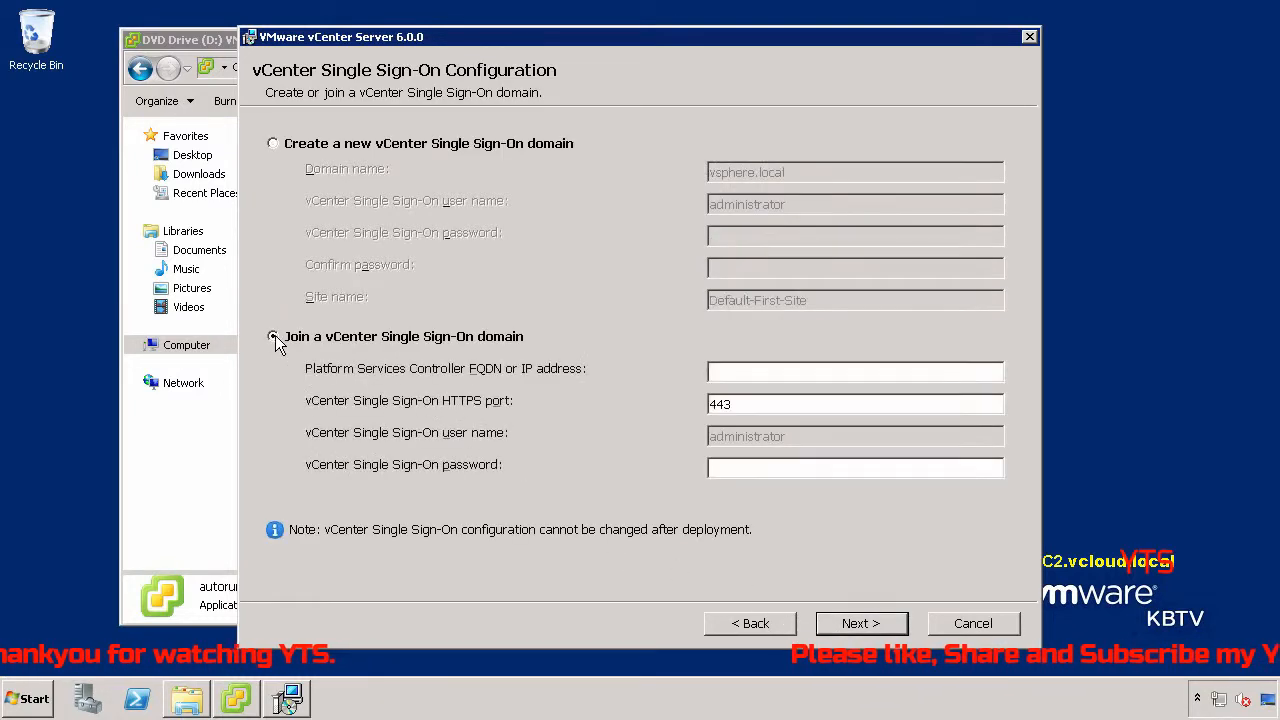
{"action": "left_click", "coordinate": [756, 373]}
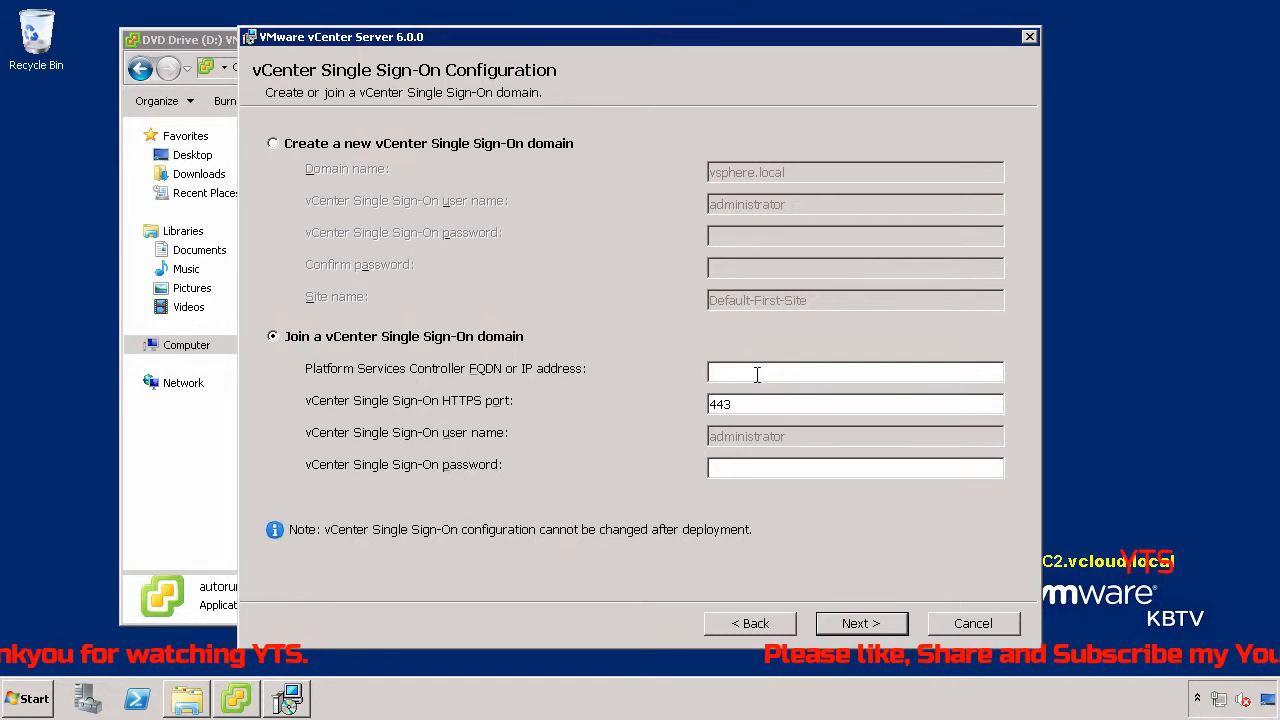
{"action": "type", "text": "psc1"}
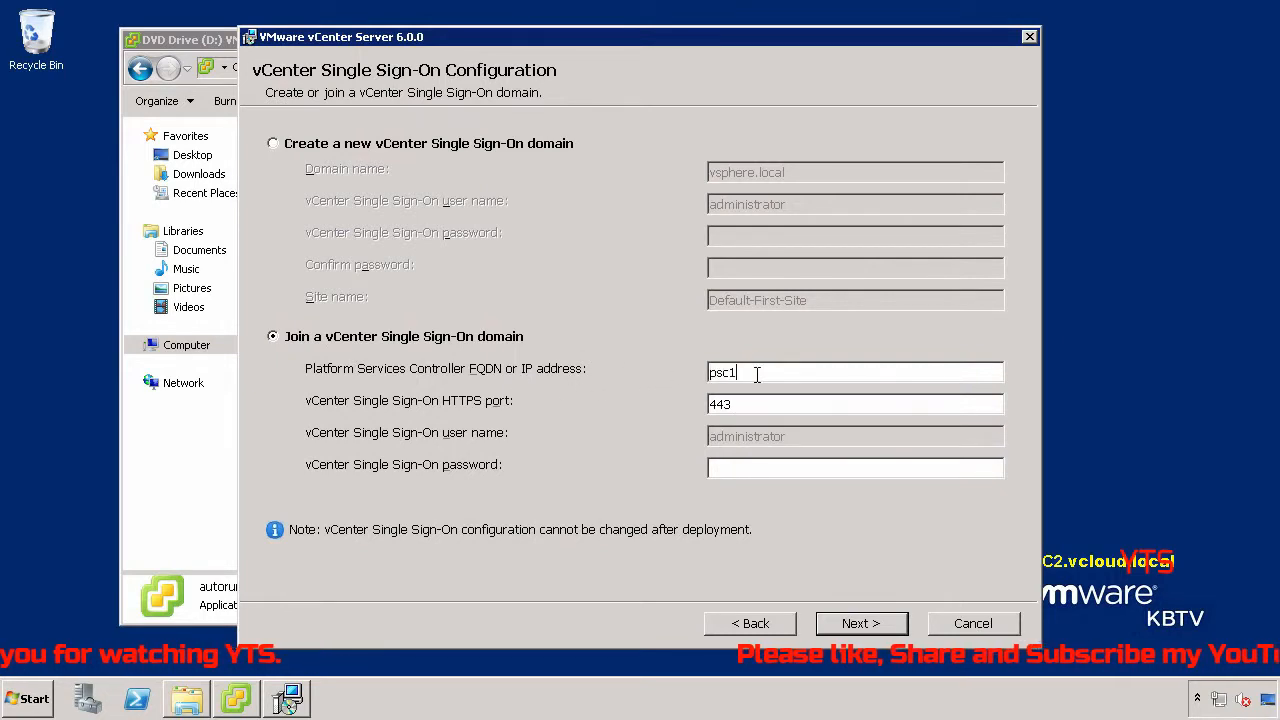
{"action": "type", "text": ".vcloud.local"}
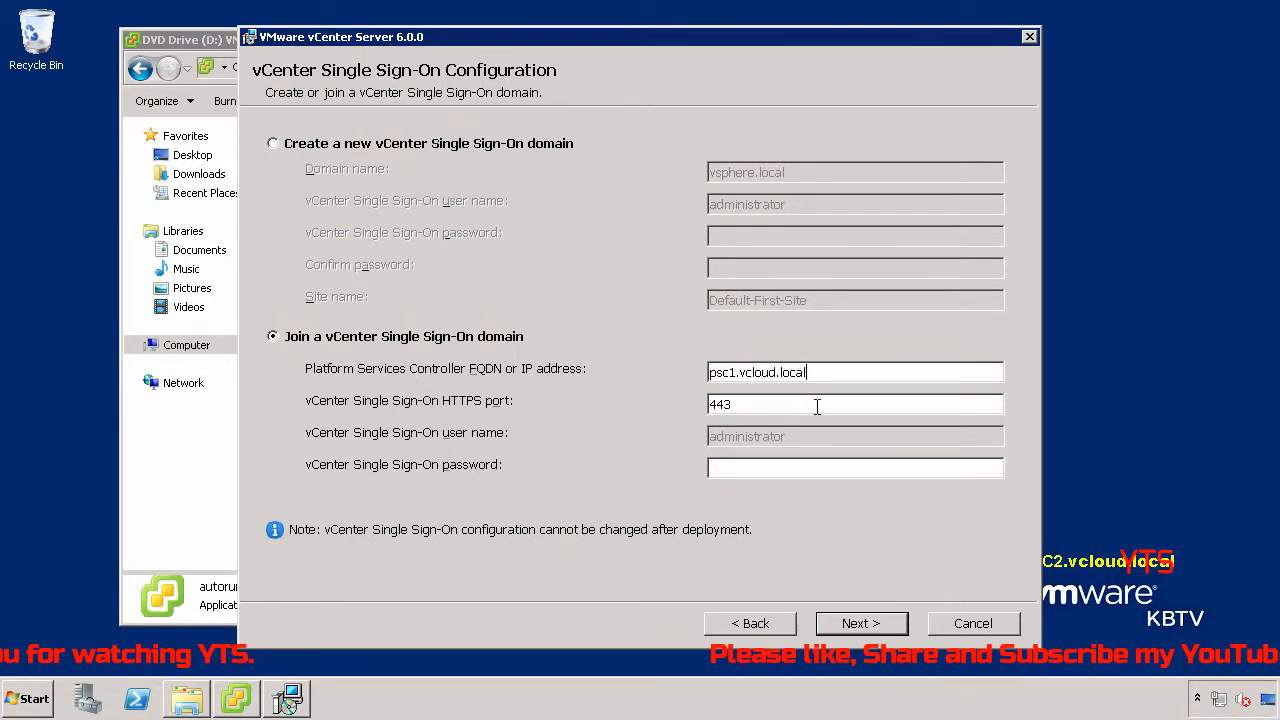
{"action": "left_click", "coordinate": [863, 467]}
{"action": "type", "text": "******"}
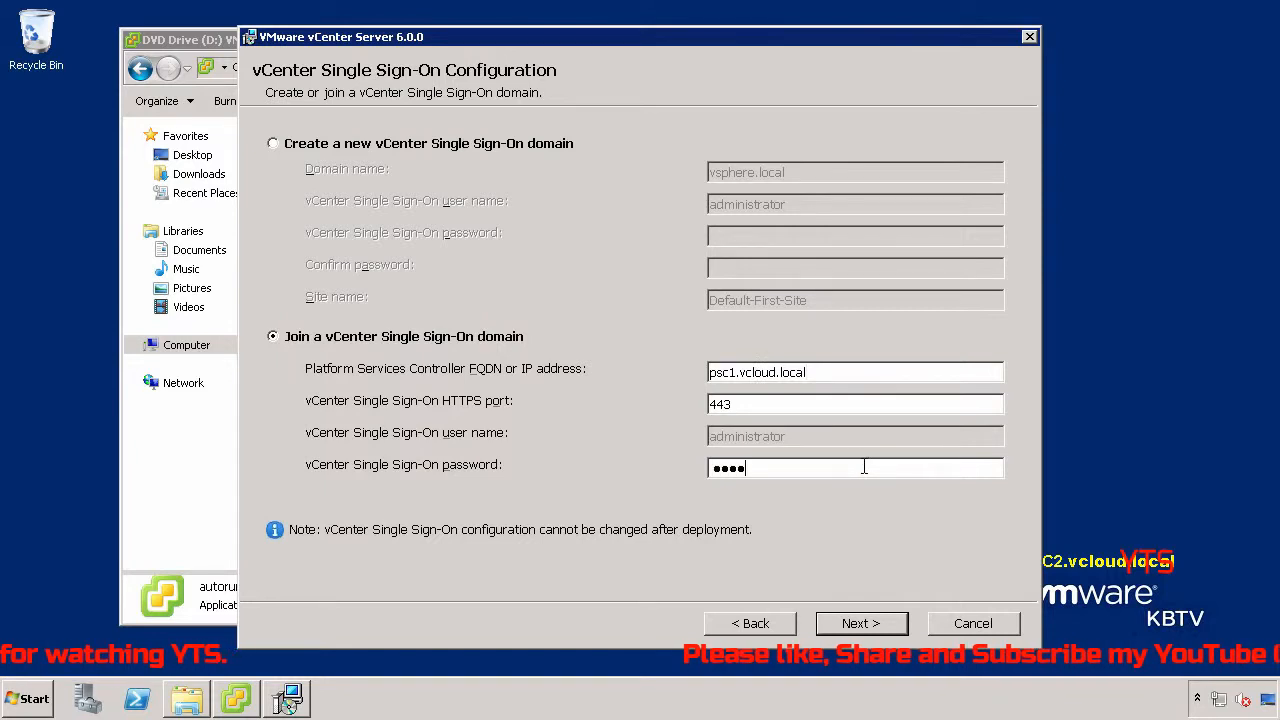
{"action": "type", "text": "****"}
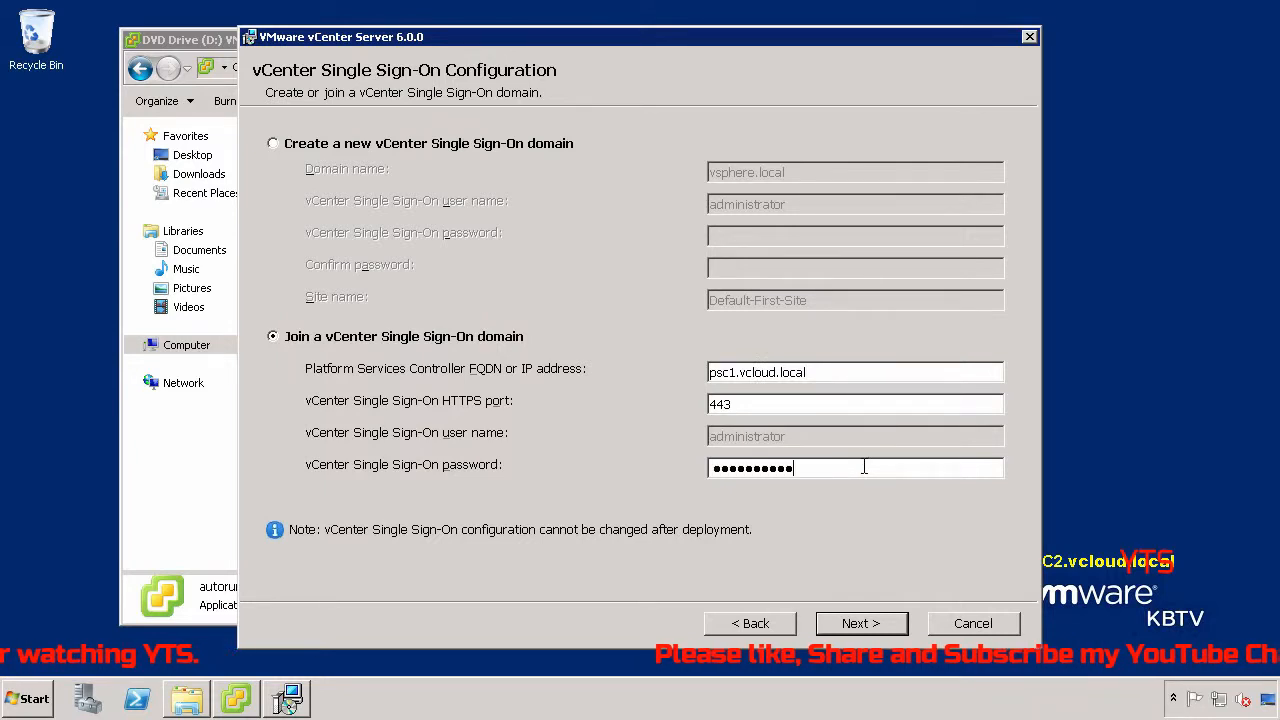
{"action": "left_click", "coordinate": [850, 623]}
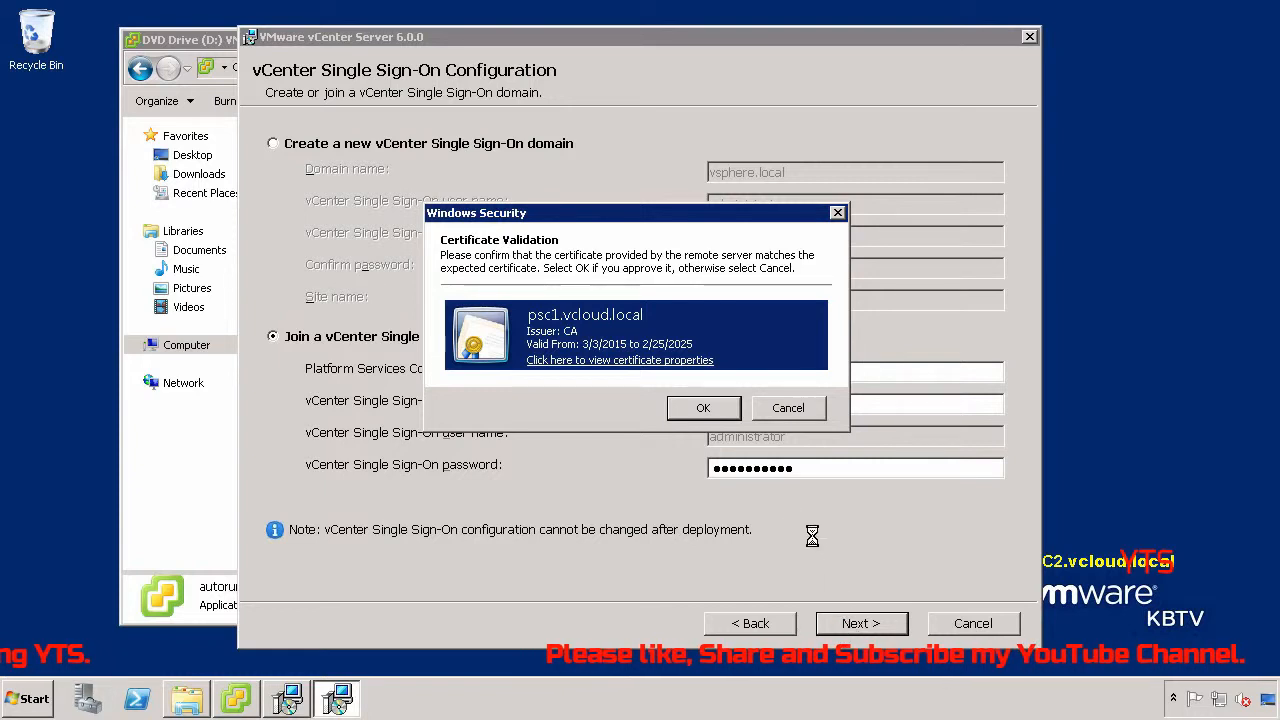
{"action": "left_click", "coordinate": [712, 412]}
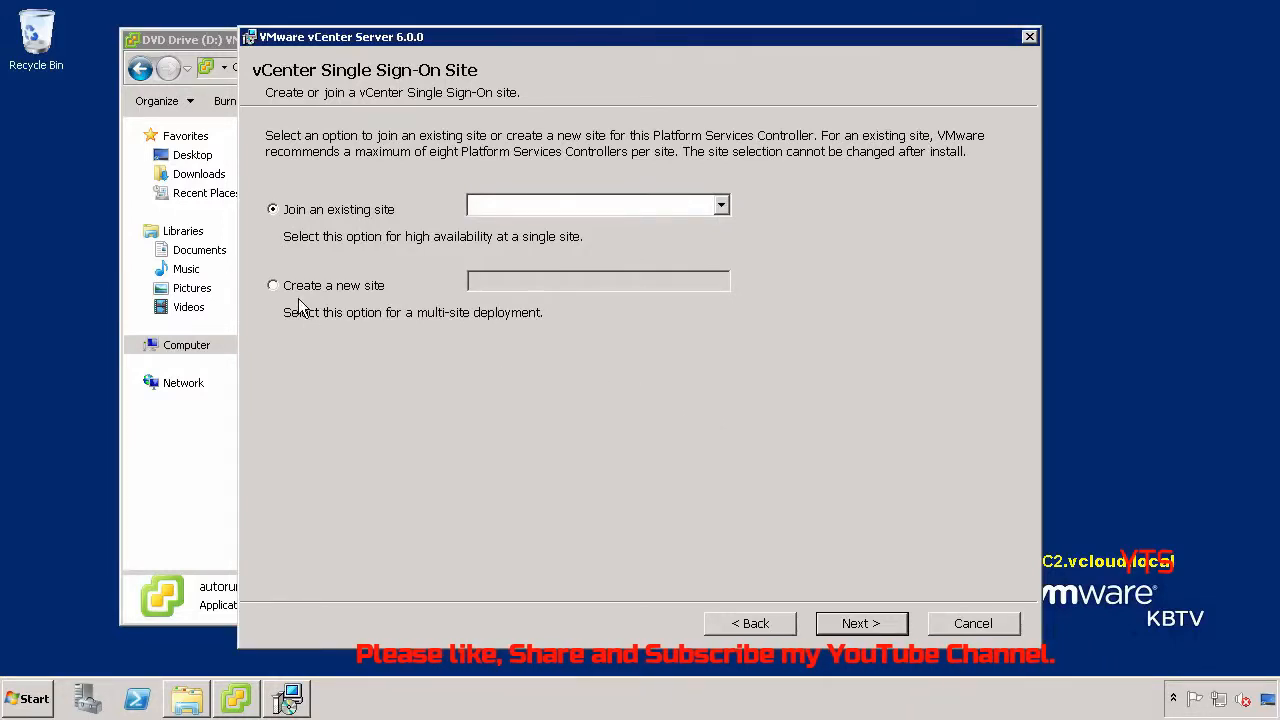
Create a new Single Sign-On site named Default-Second-Site for this Platform Services Controller.
{"action": "left_click", "coordinate": [273, 286]}
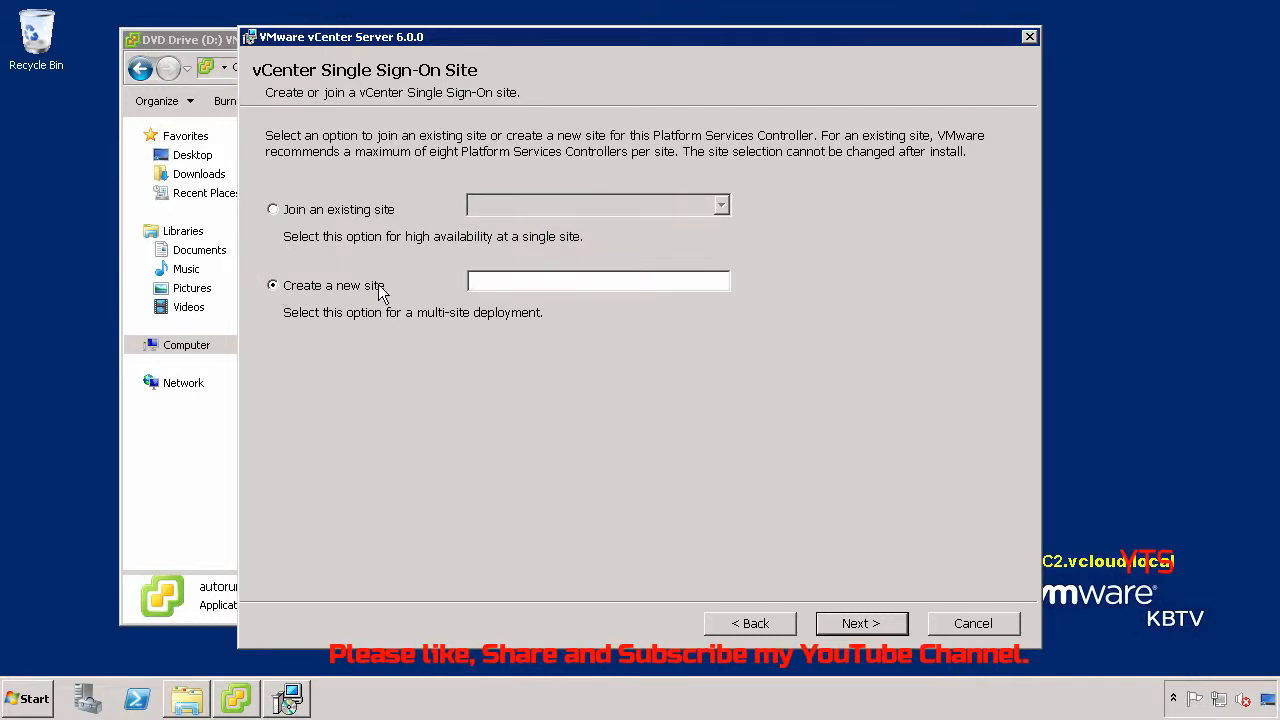
{"action": "left_click", "coordinate": [497, 281]}
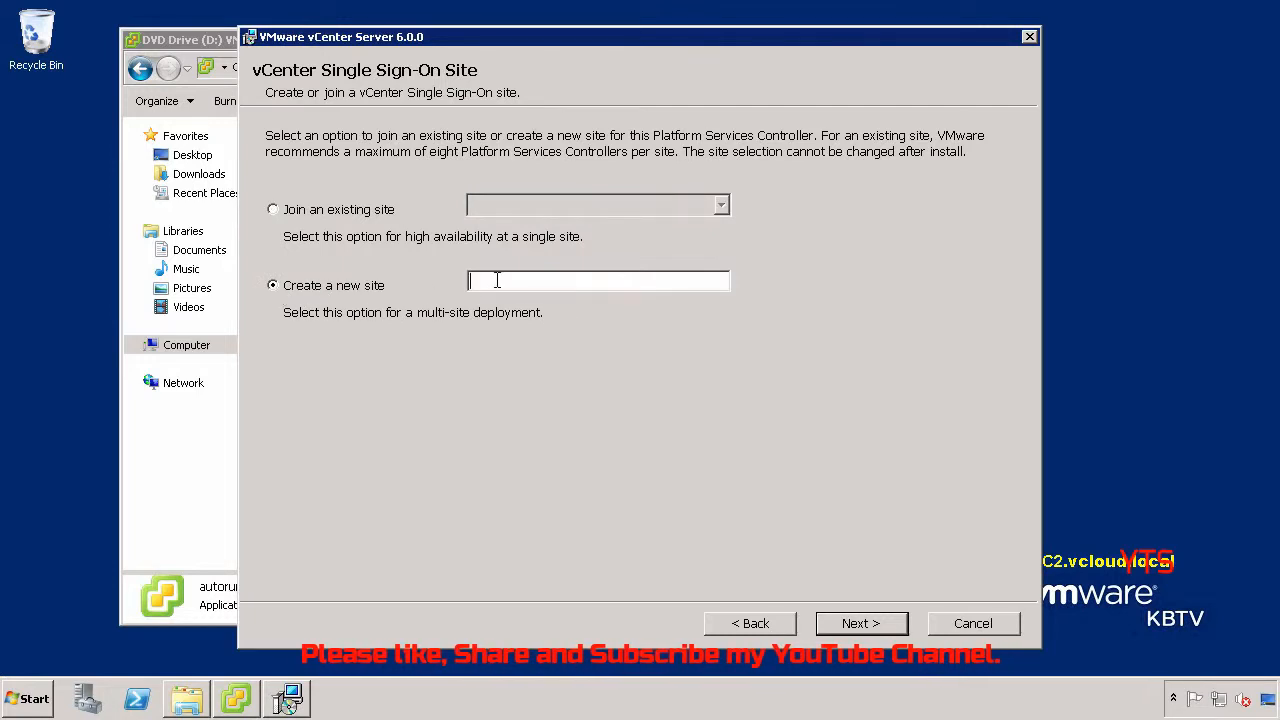
{"action": "type", "text": "Default-"}
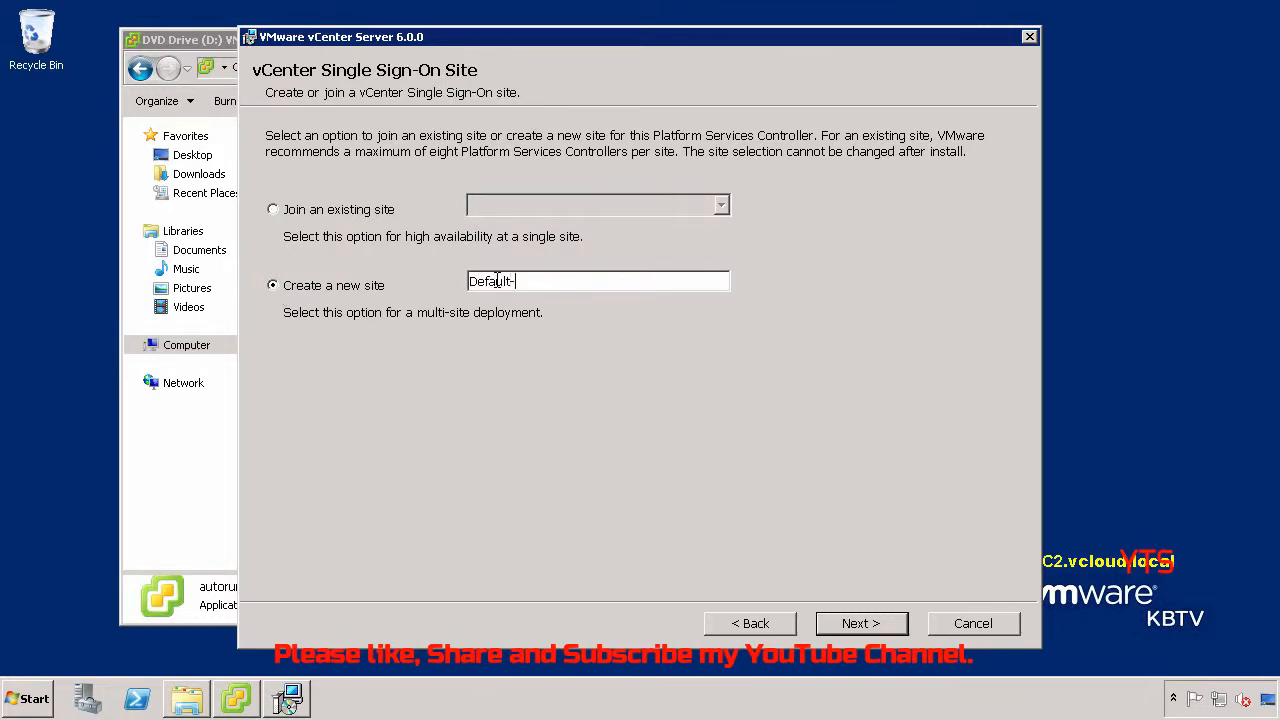
{"action": "type", "text": "Second"}
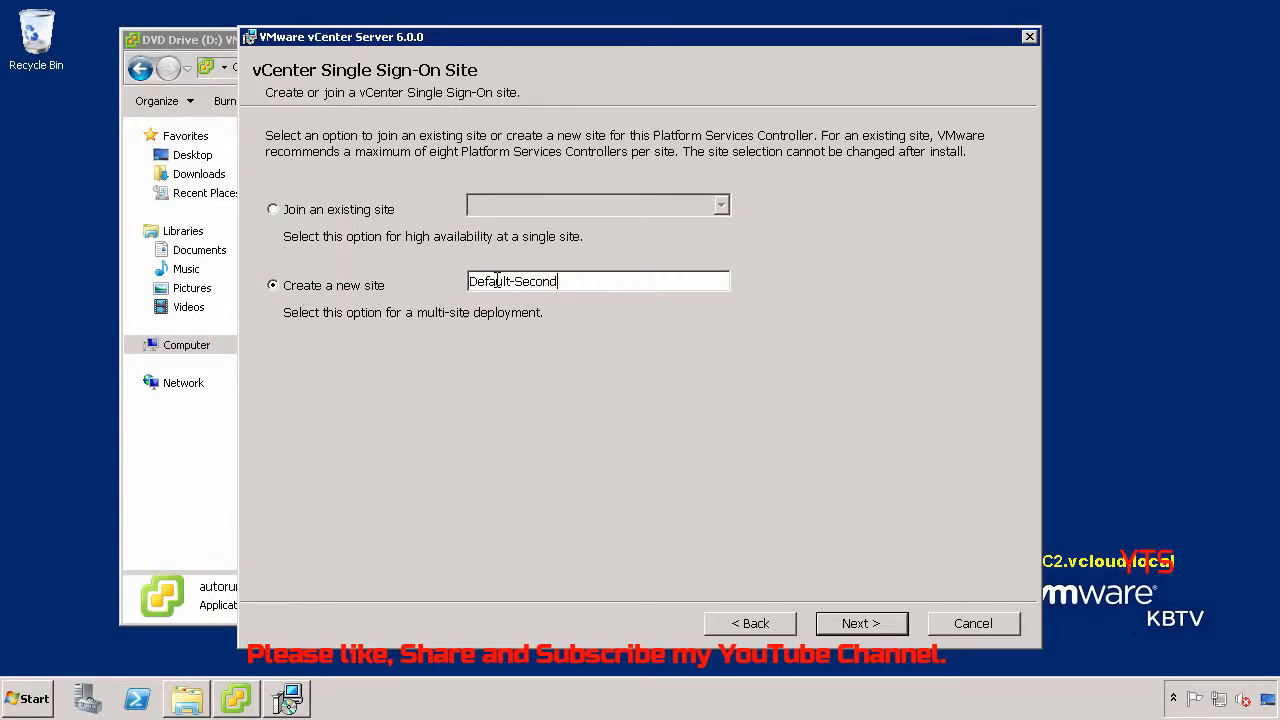
{"action": "type", "text": "-Site"}
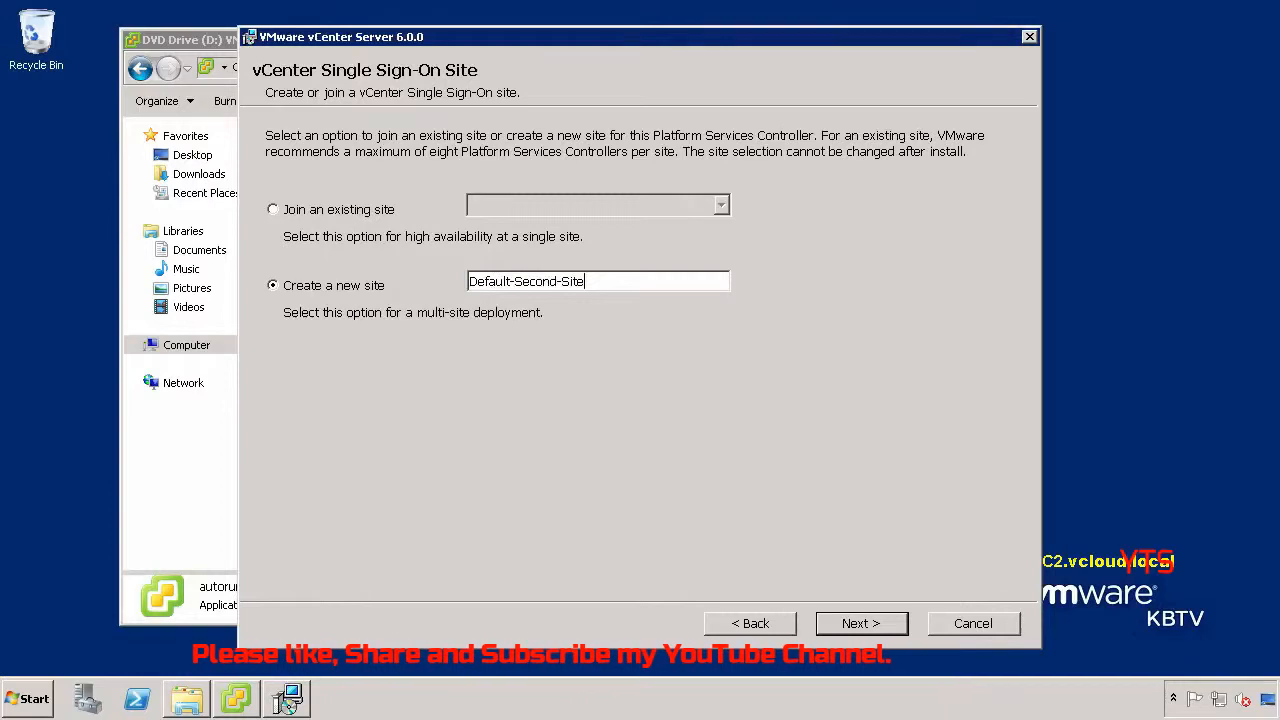
{"action": "left_click", "coordinate": [858, 625]}
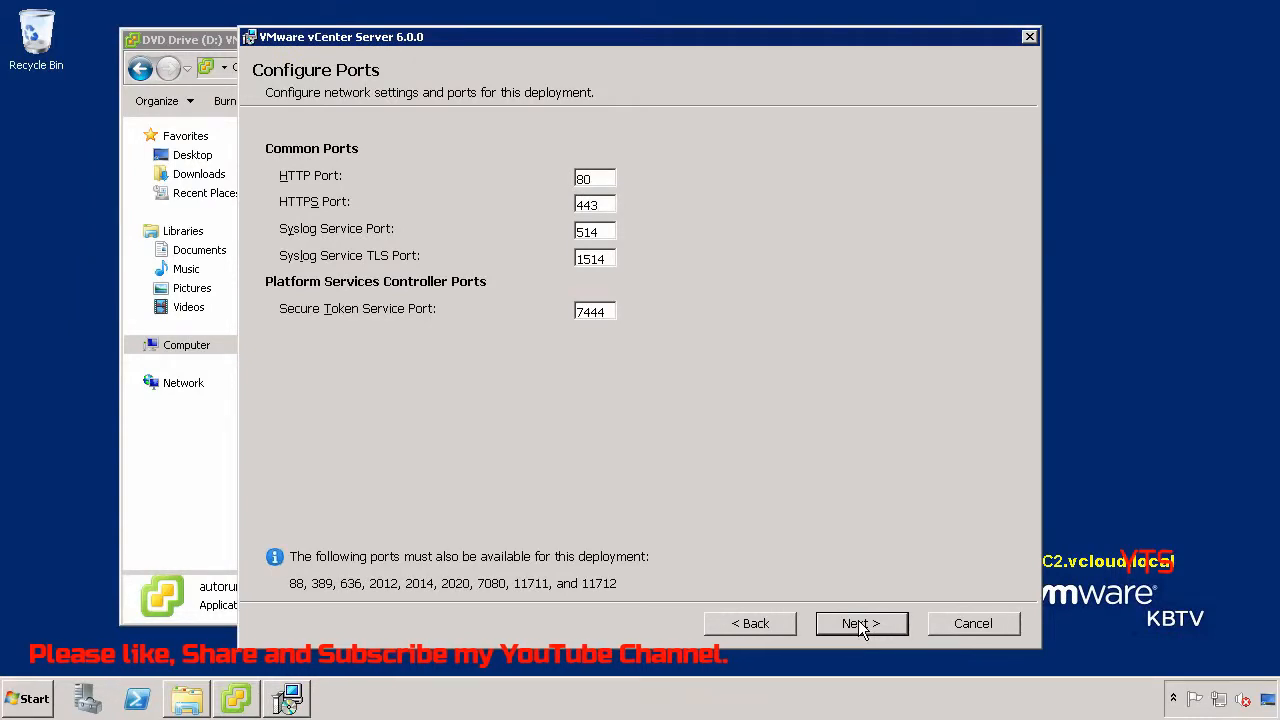
Install the Platform Services Controller with the default ports and storage directories, and finish the setup.
{"action": "left_click", "coordinate": [858, 623]}
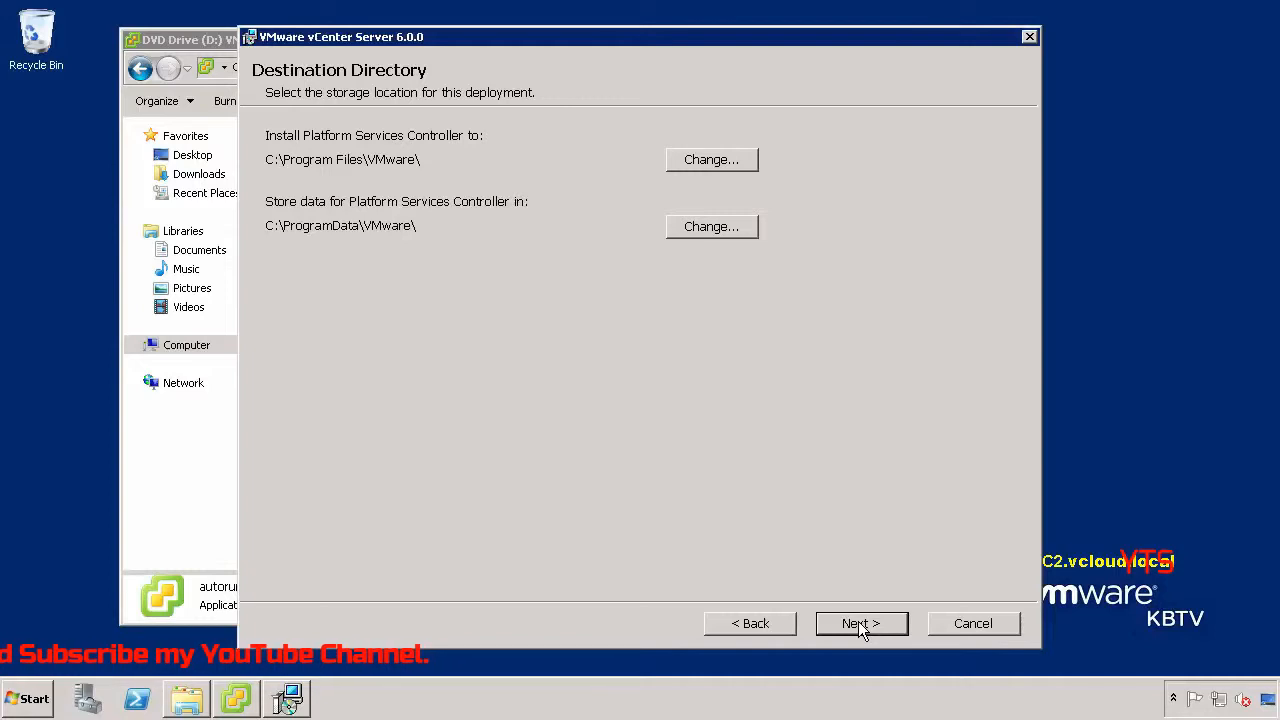
{"action": "left_click", "coordinate": [858, 621]}
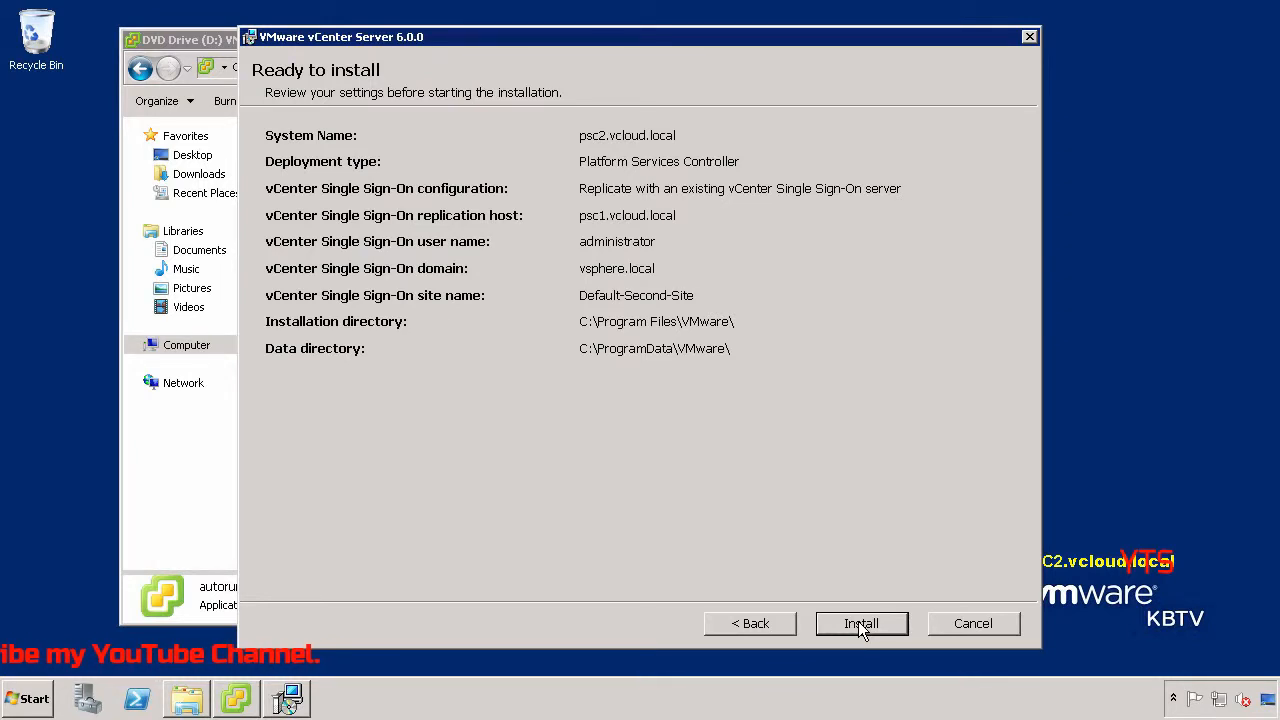
{"action": "left_click", "coordinate": [858, 621]}
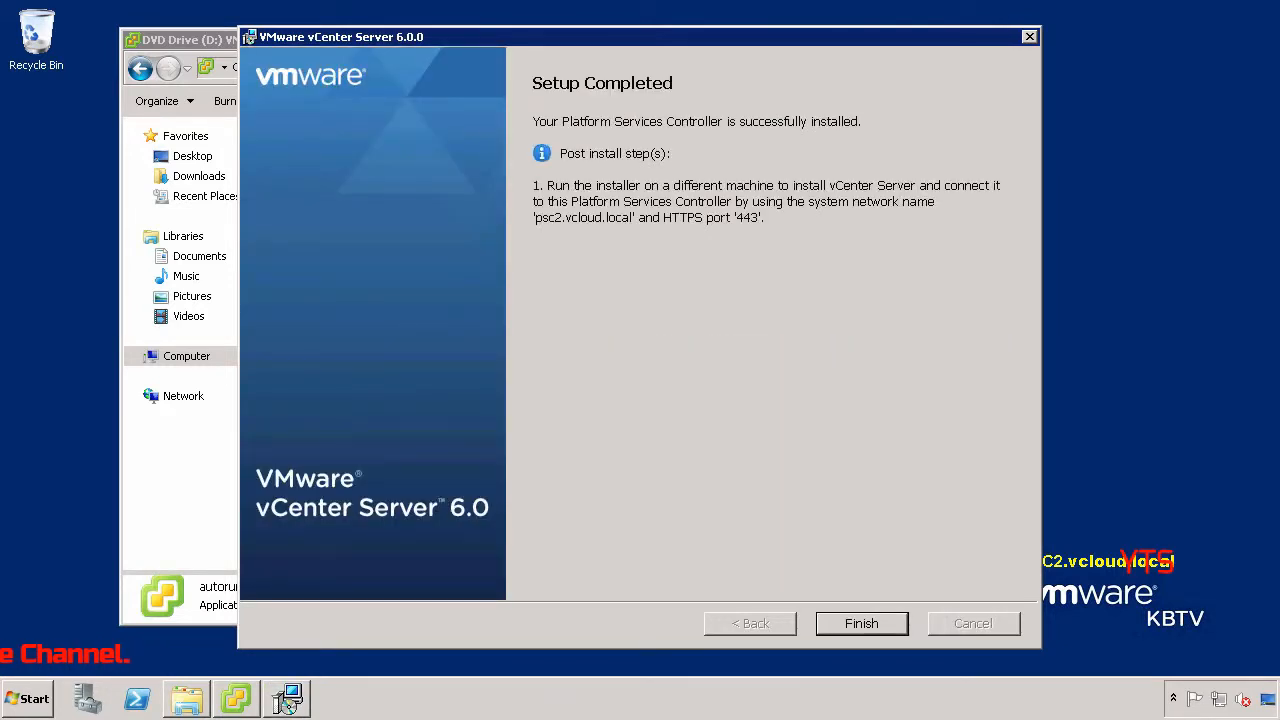
{"action": "left_click", "coordinate": [826, 625]}
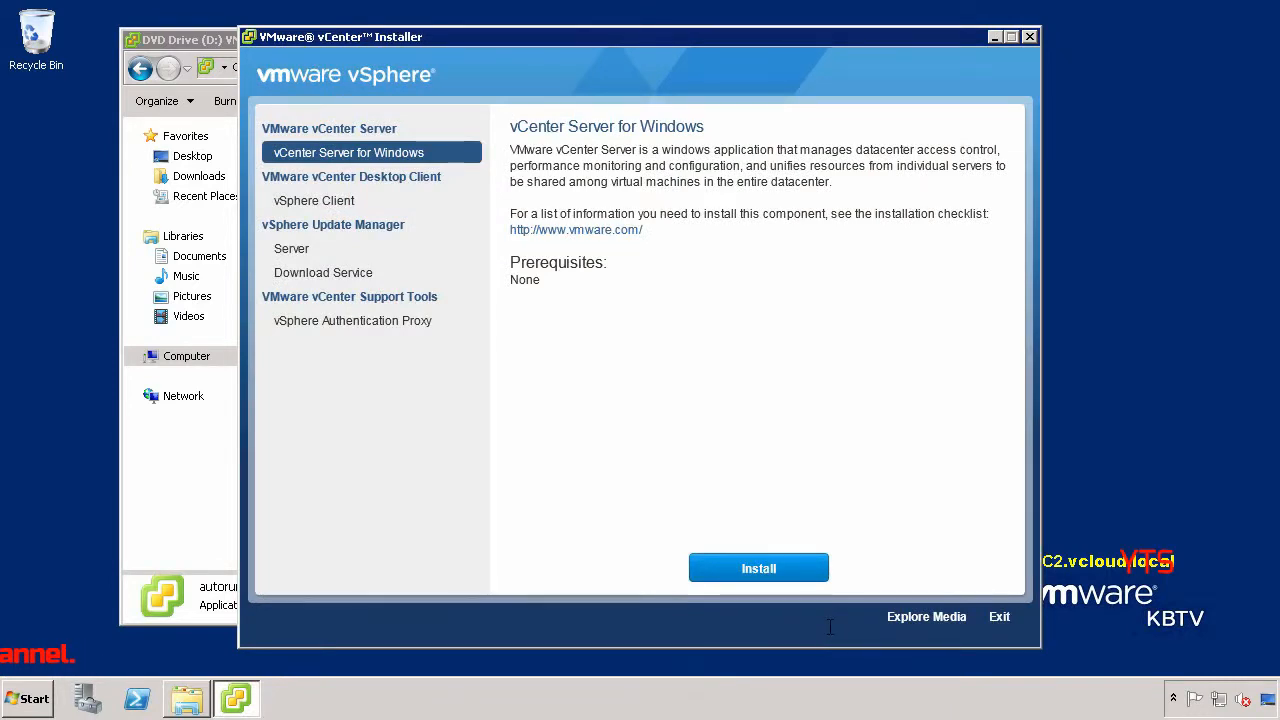